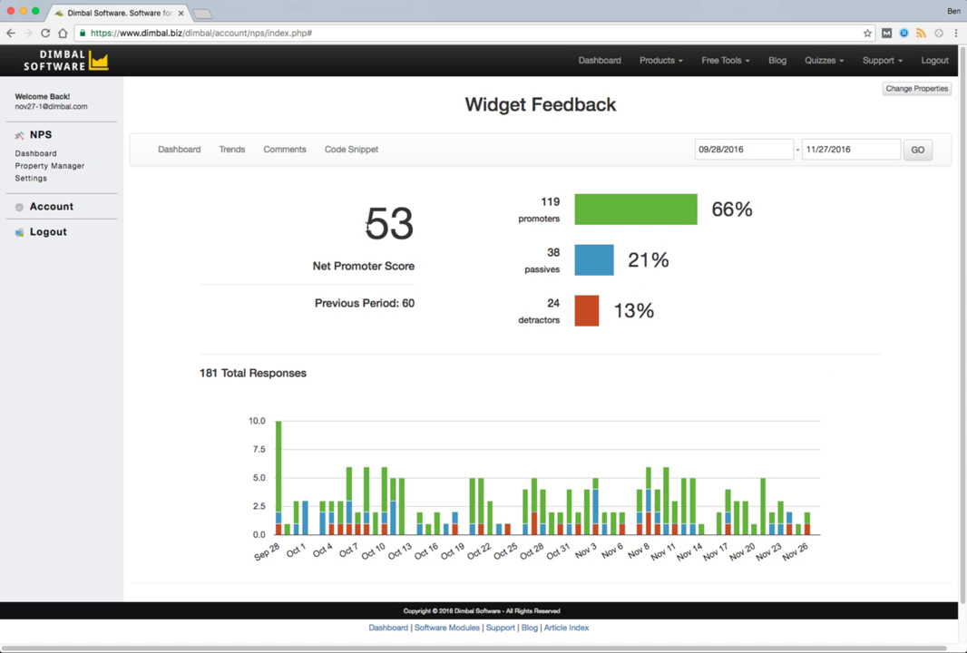
- Highlight the overall score of 53, then the previous period score of 60
left_click_drag(364, 227, 442, 243)
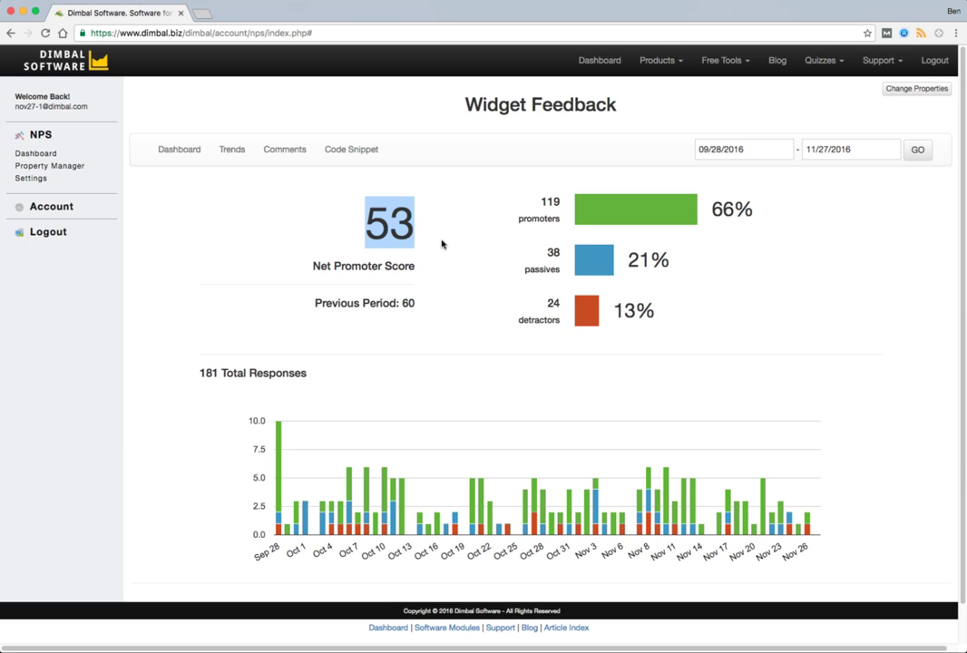
left_click(345, 192)
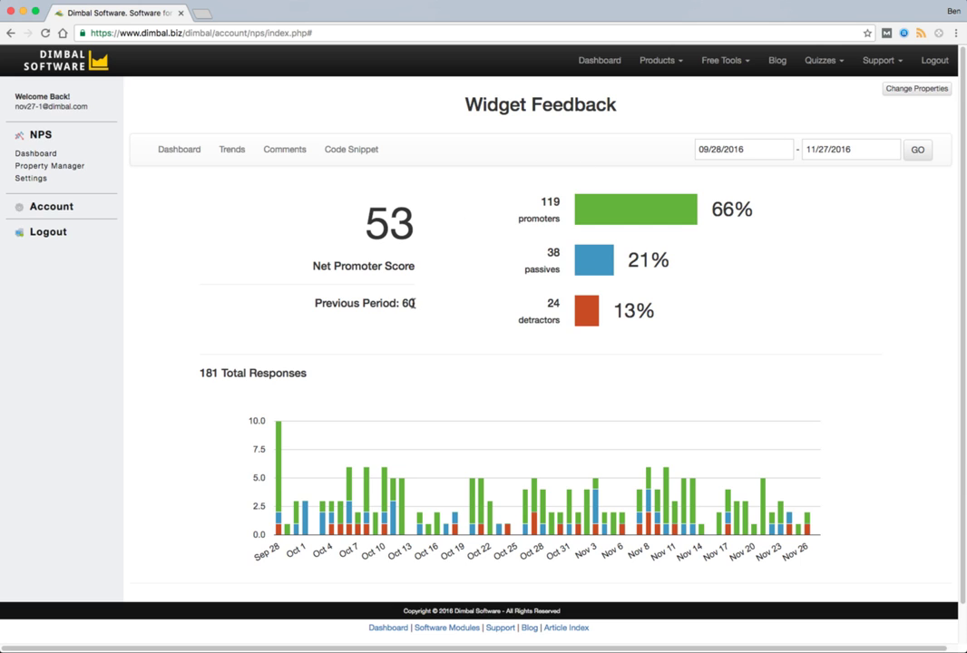
left_click_drag(413, 303, 314, 303)
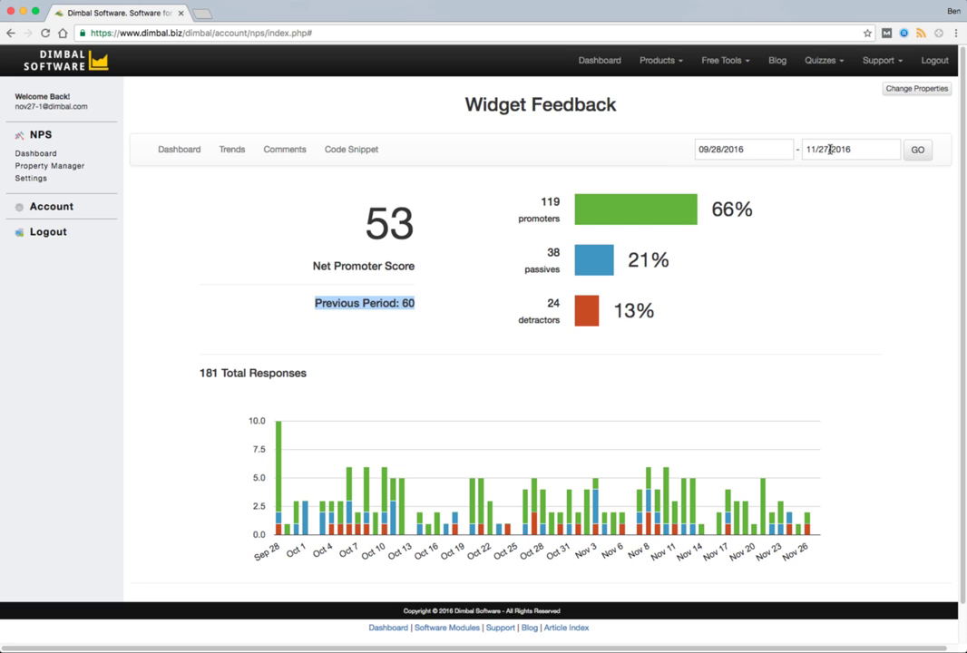
left_click(406, 305)
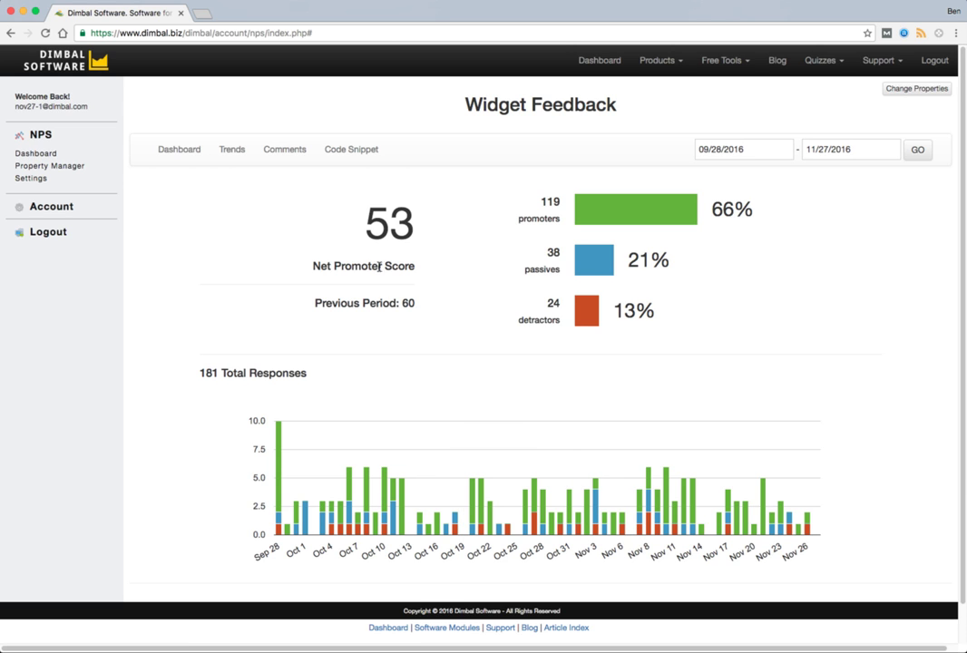
- Show the Trends NPS Score and Response Volume charts over a 30 Day Rolling Average, reading values
left_click(234, 151)
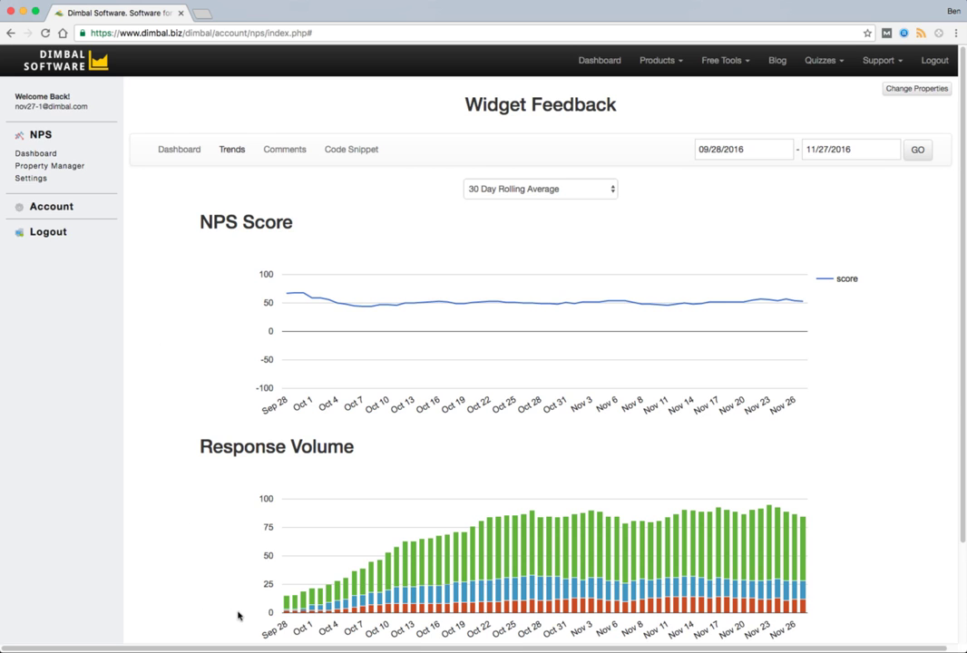
mouse_move(301, 600)
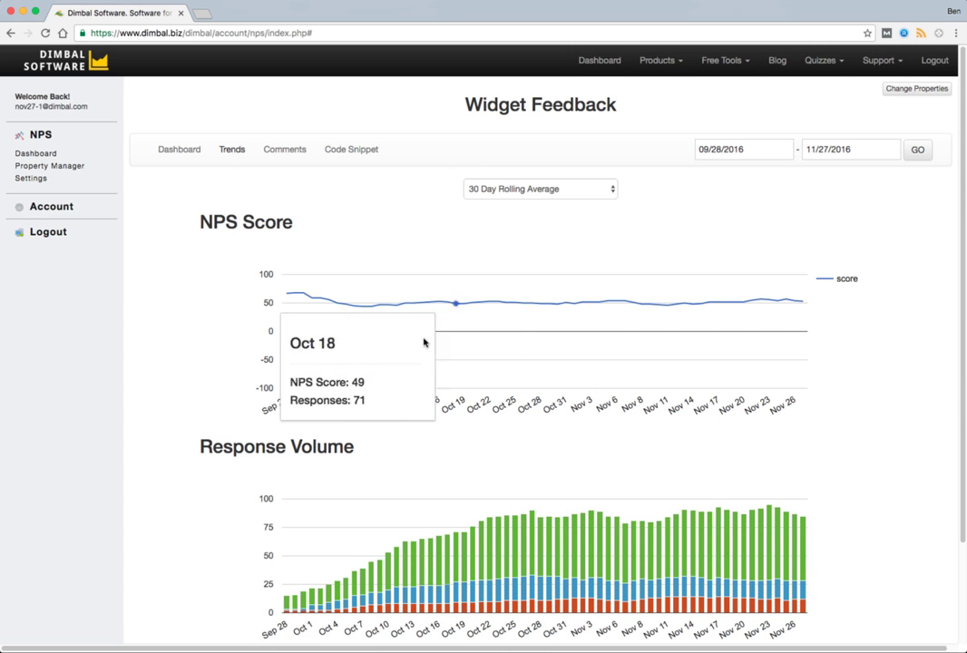
mouse_move(296, 305)
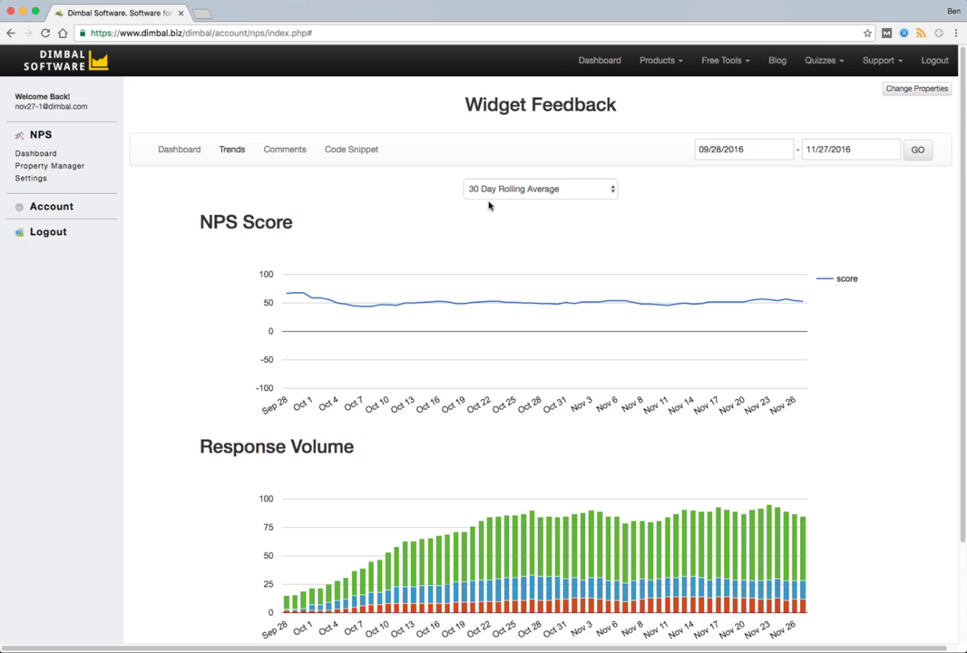
mouse_move(794, 302)
- Switch the trend charts to Daily Average and read the daily NPS Score and Response Volume values
left_click(578, 191)
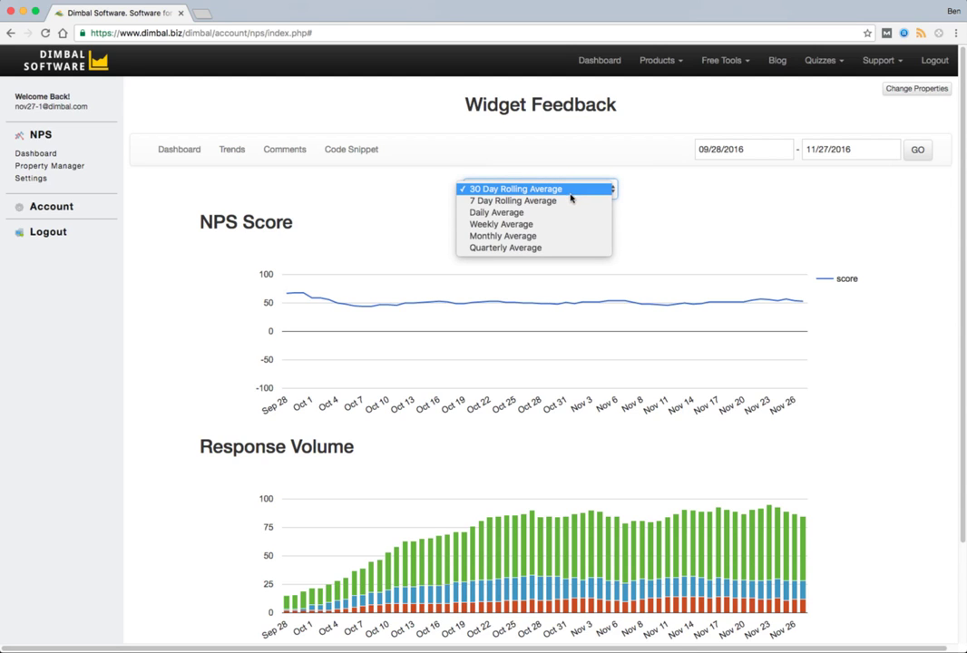
left_click(553, 214)
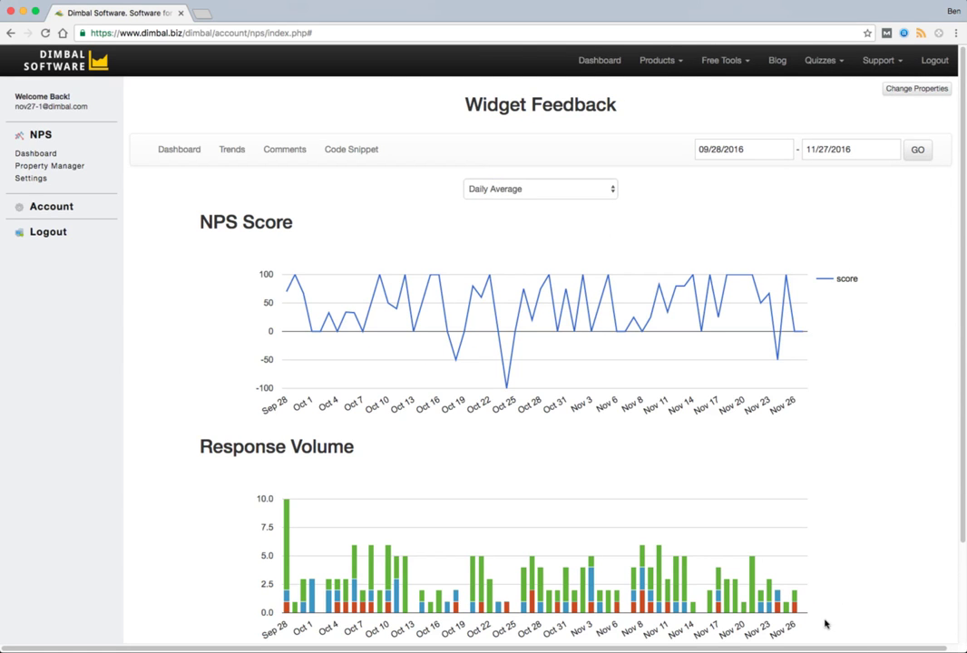
mouse_move(774, 616)
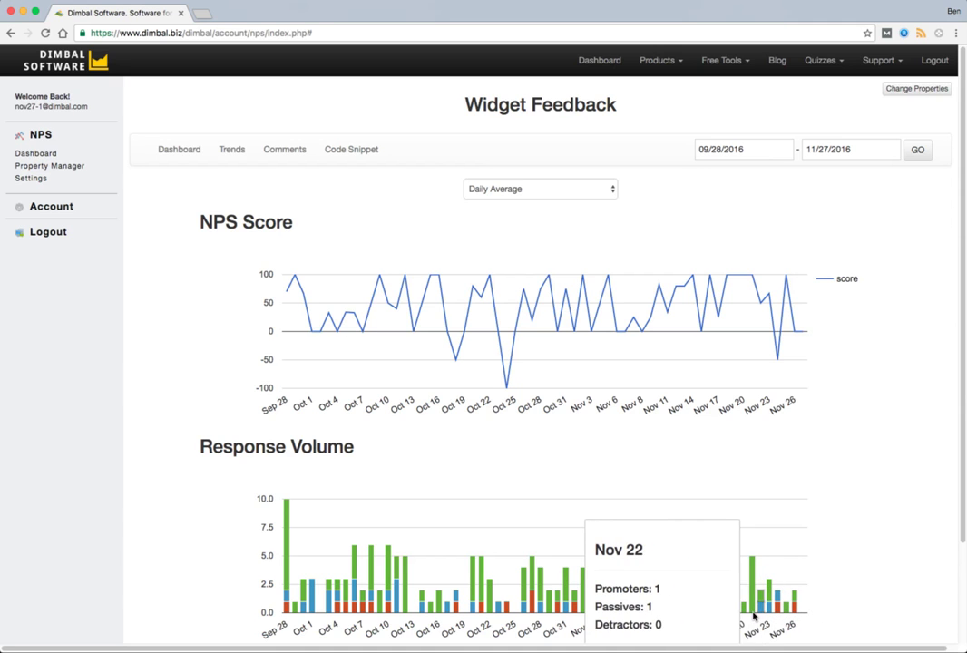
mouse_move(308, 390)
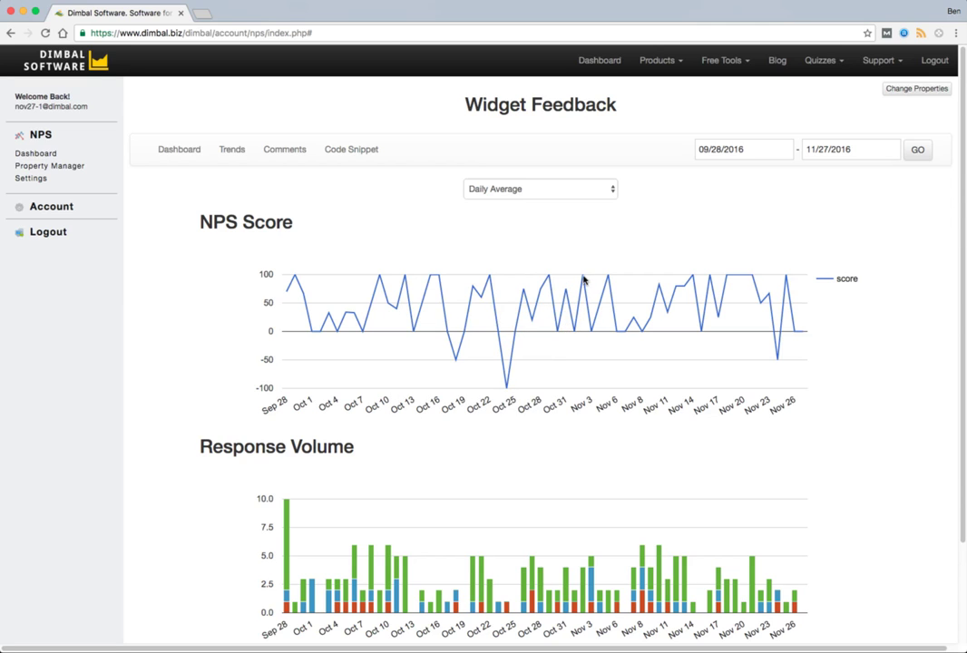
mouse_move(582, 281)
- Switch the trends to Monthly Average and read the Sep 2016 (72) and Oct 2016 (49) scores
left_click(547, 189)
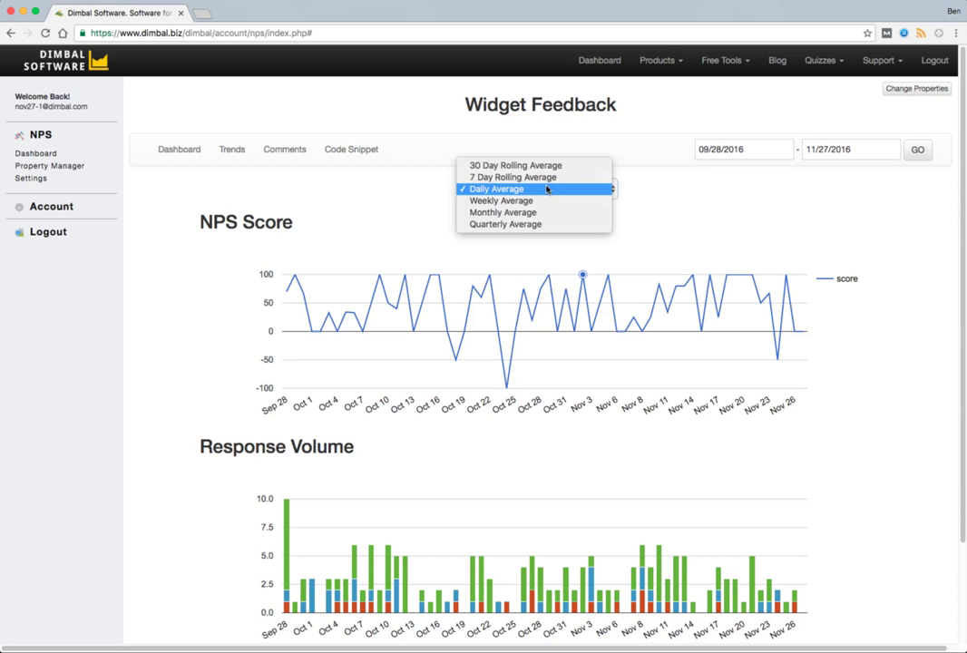
left_click(540, 212)
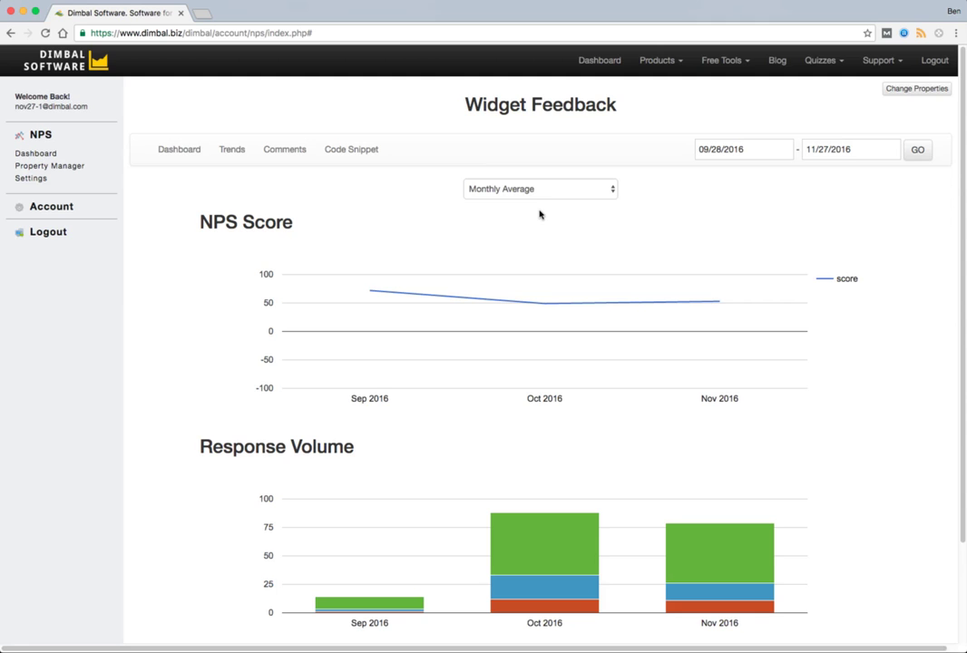
mouse_move(527, 303)
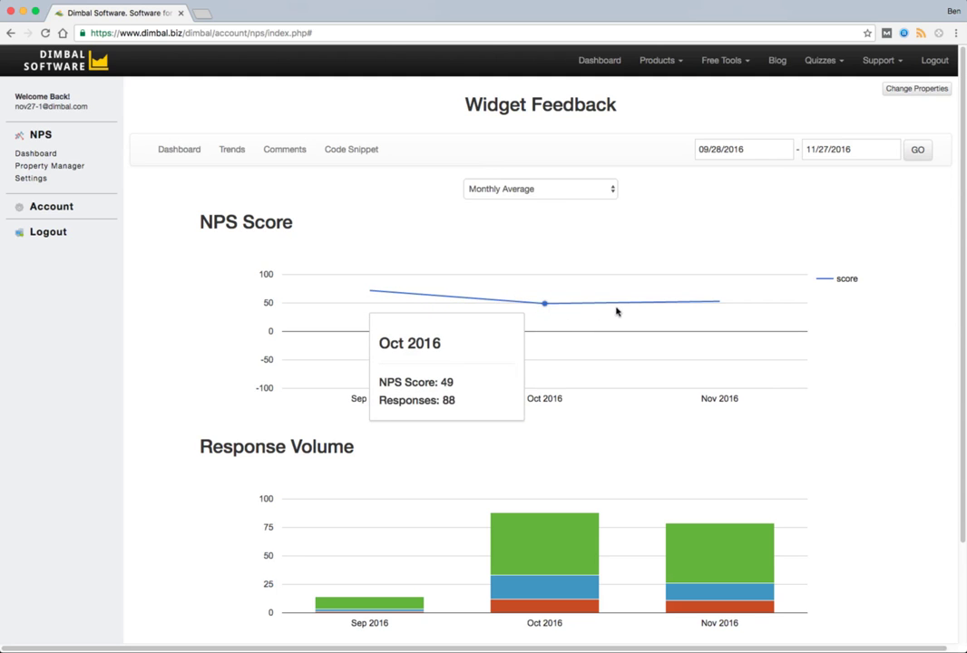
mouse_move(406, 302)
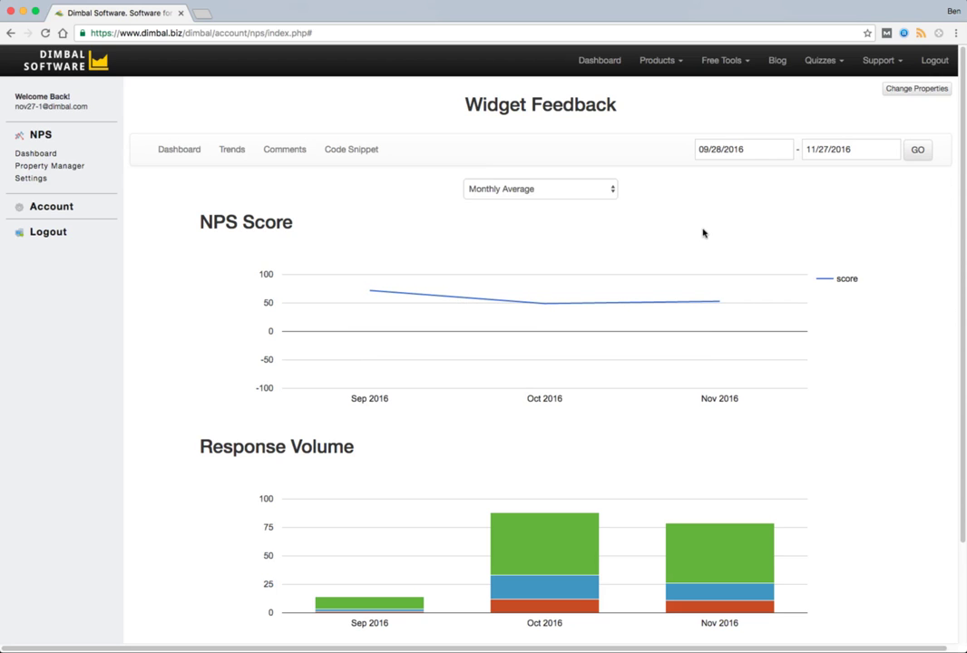
left_click(285, 150)
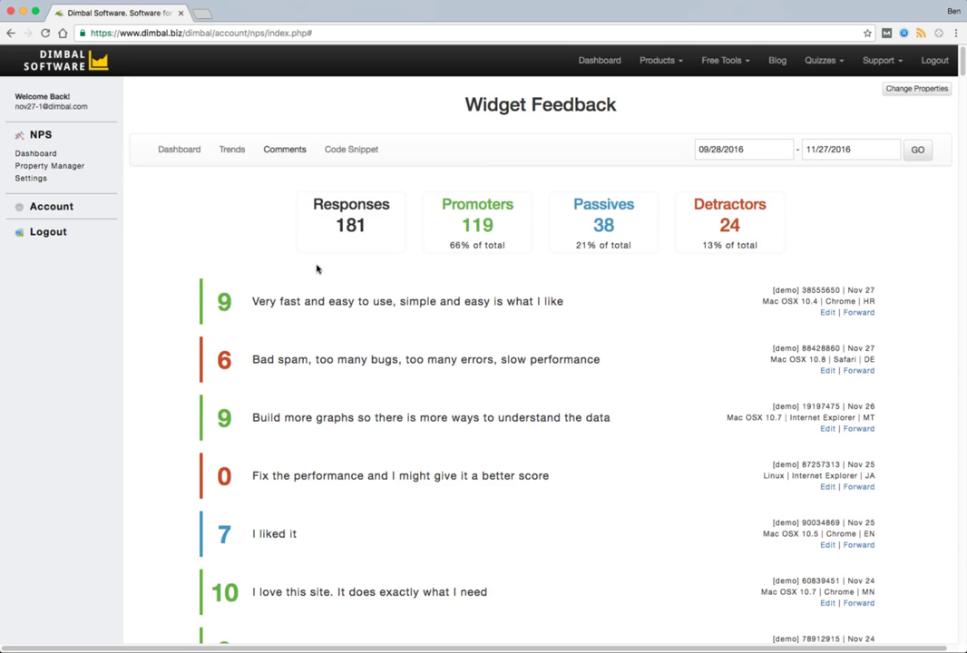
scroll(317, 274, "down", 2)
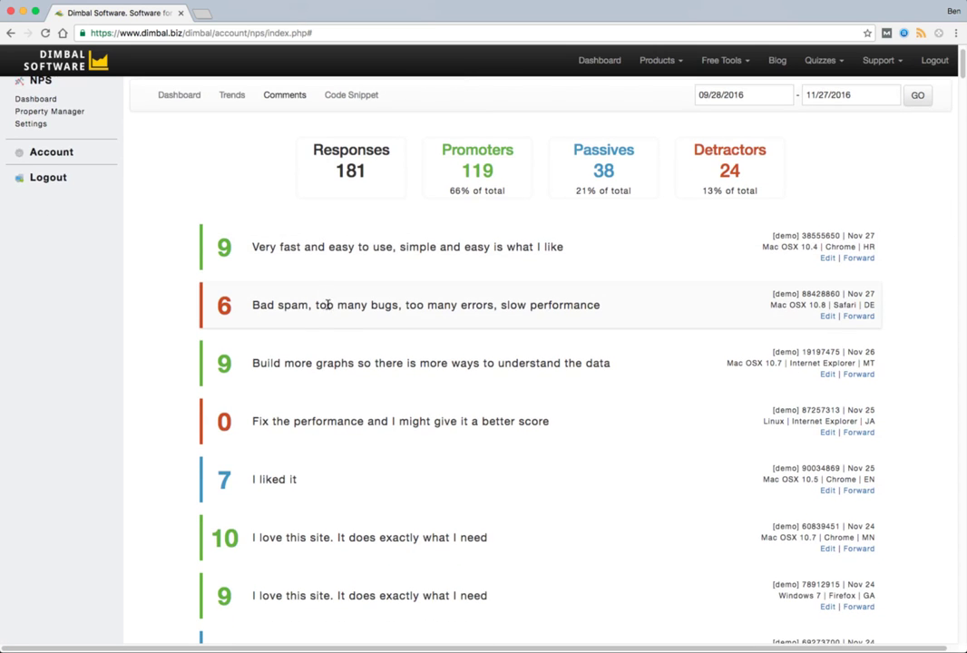
scroll(331, 356, "down", 1)
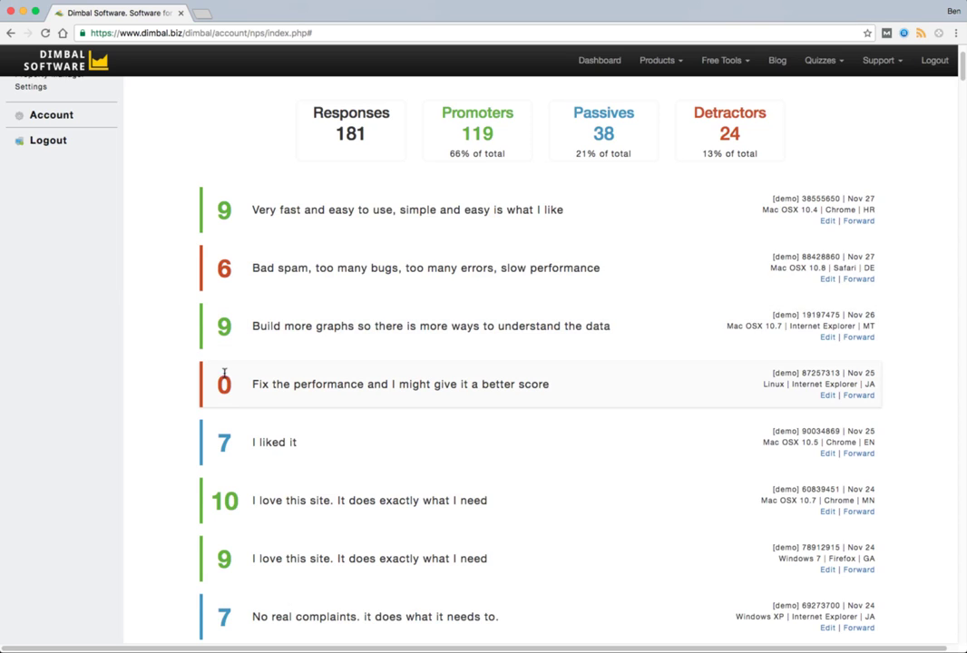
left_click_drag(252, 383, 367, 384)
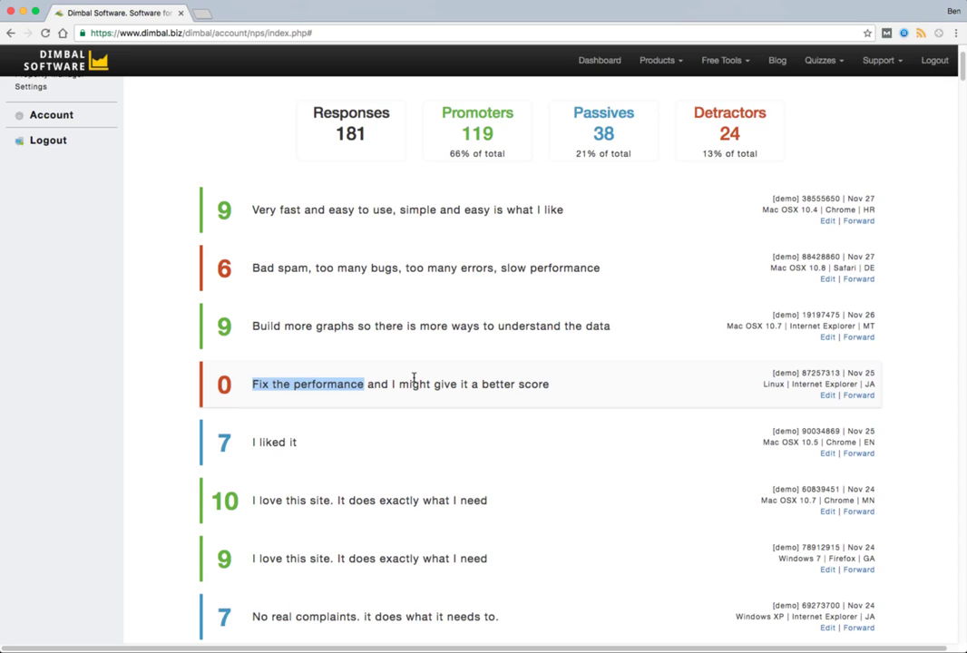
left_click(346, 384)
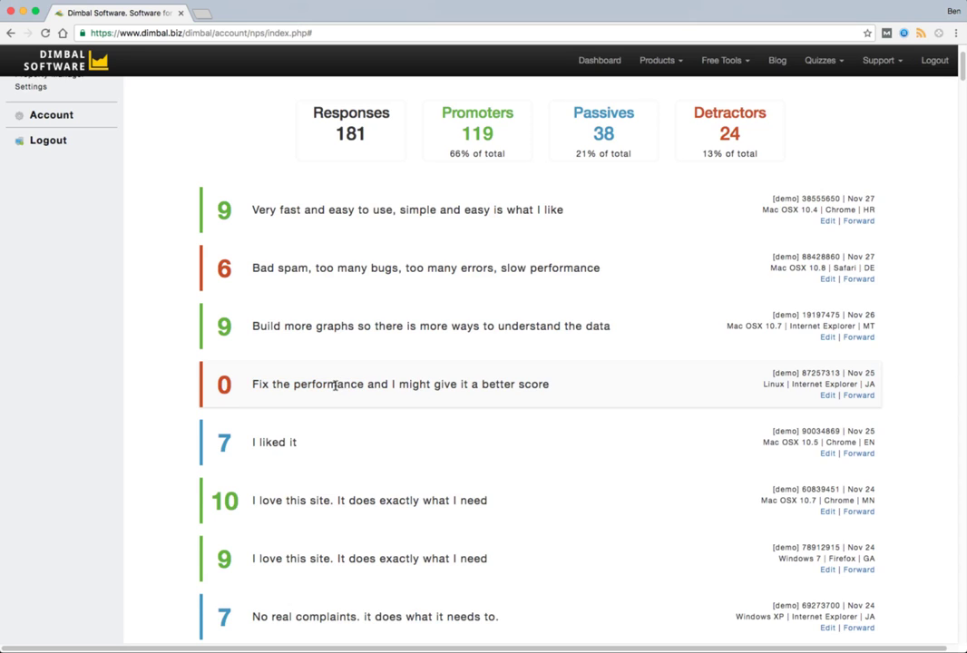
left_click_drag(253, 383, 364, 384)
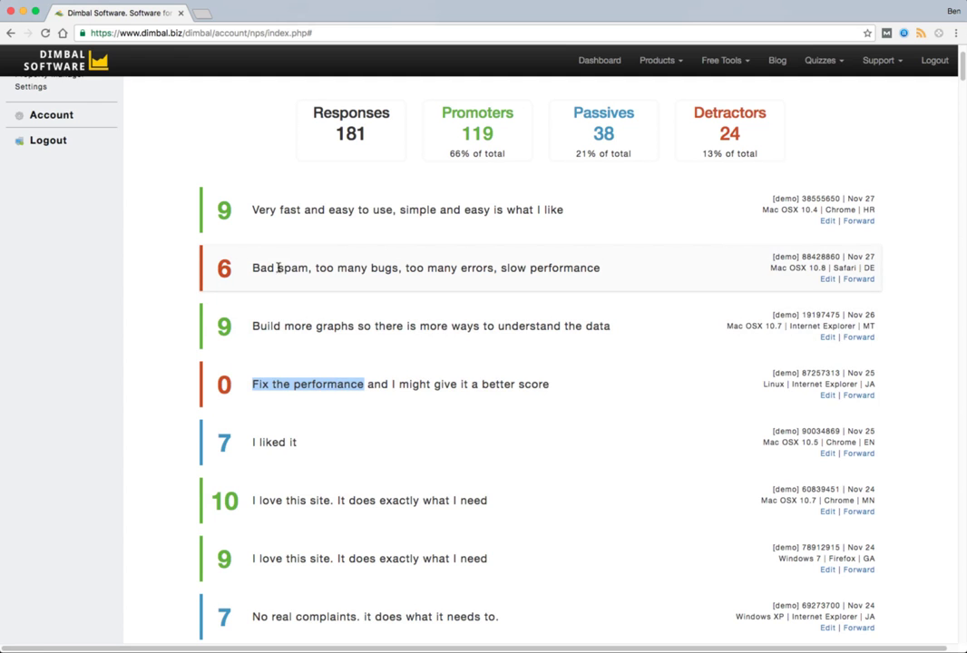
left_click_drag(253, 267, 402, 268)
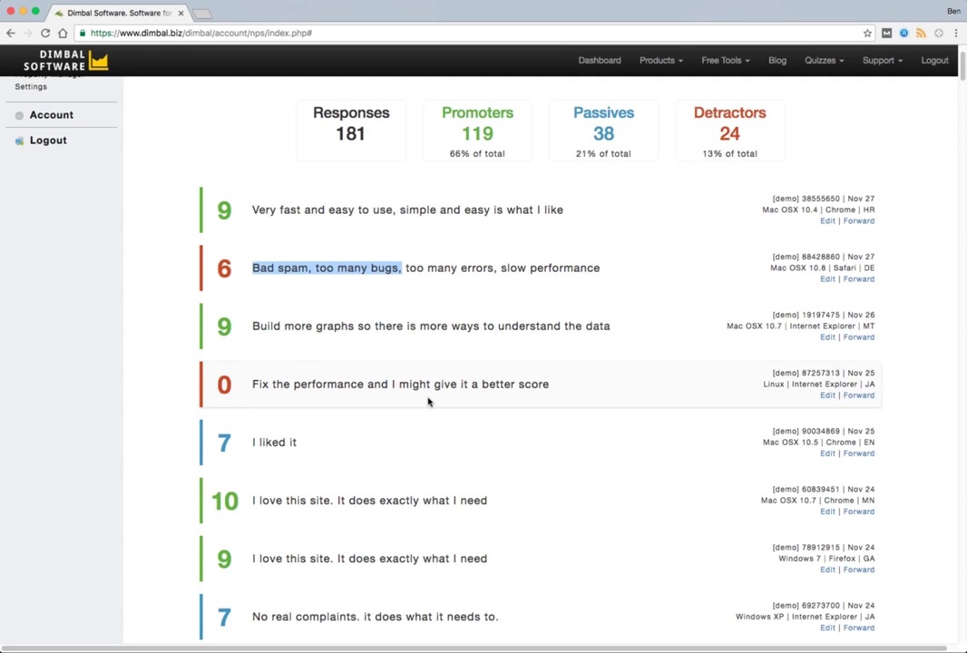
scroll(332, 471, "down", 1)
scroll(332, 472, "down", 10)
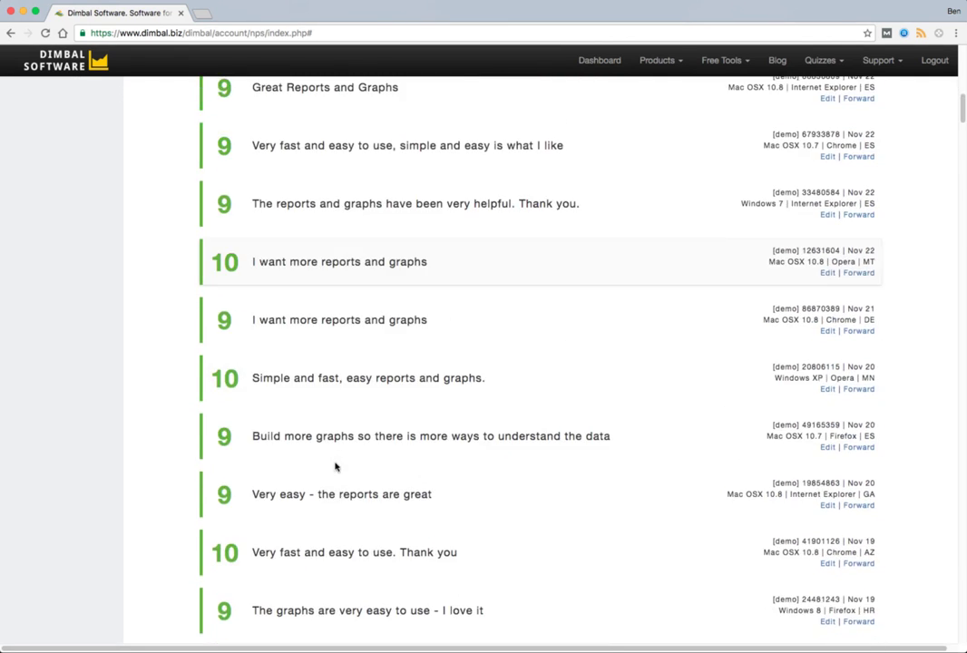
scroll(334, 465, "down", 3)
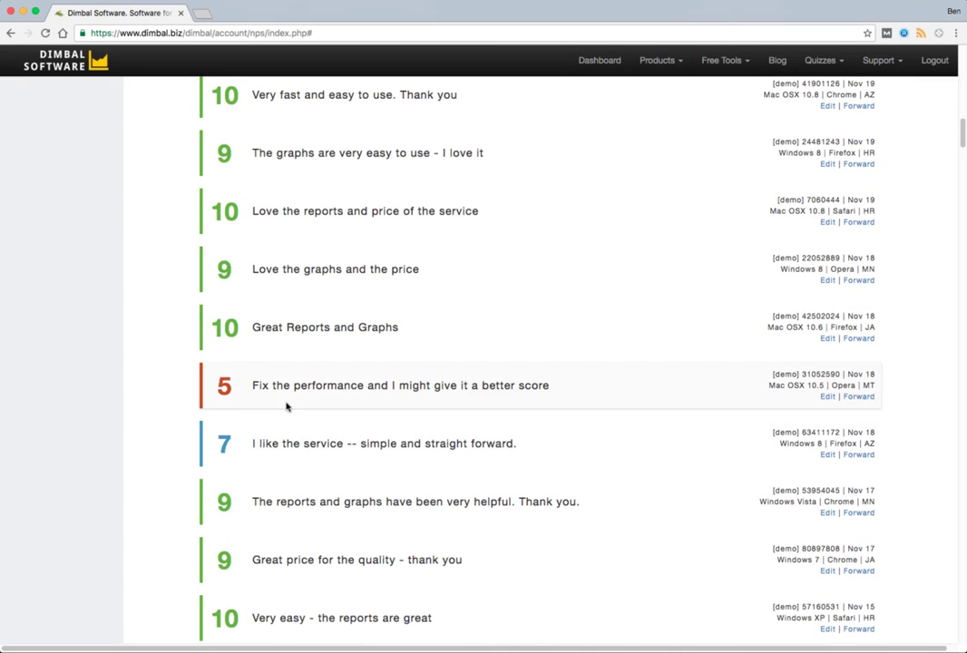
left_click_drag(272, 386, 364, 385)
scroll(371, 427, "down", 6)
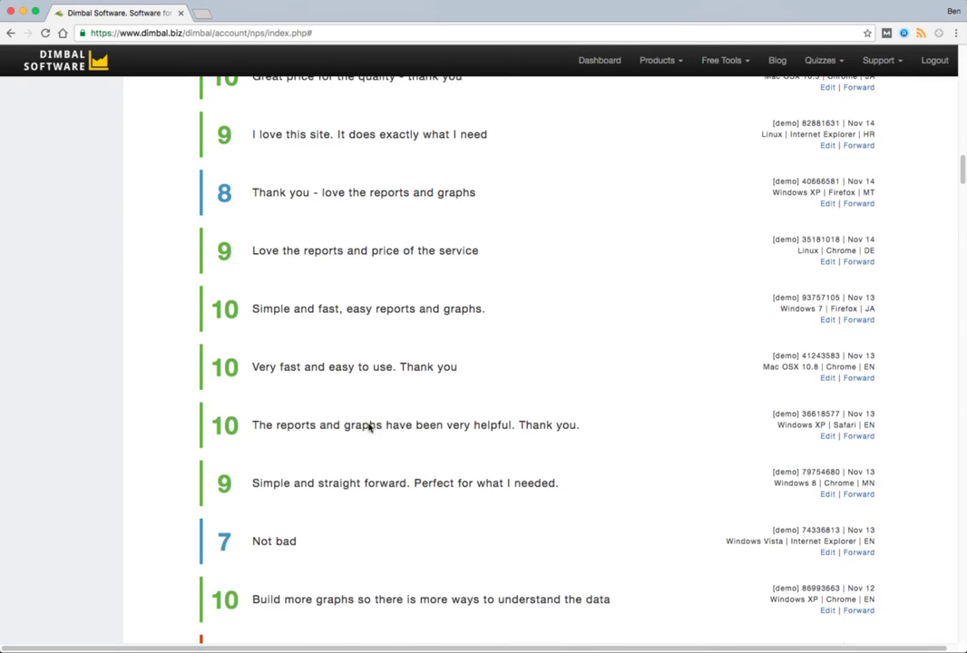
left_click_drag(266, 561, 379, 562)
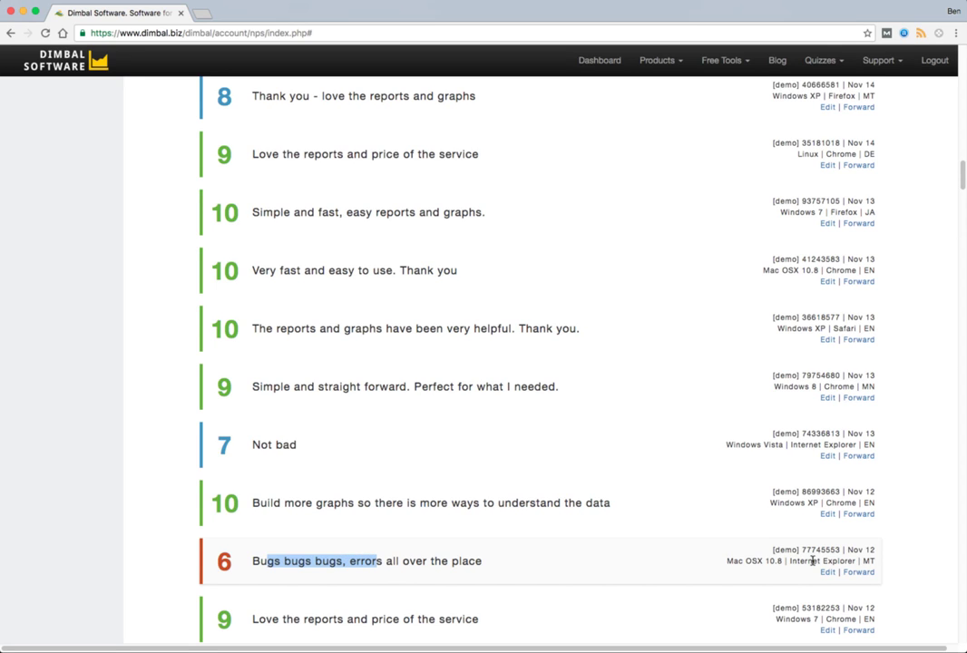
left_click_drag(792, 561, 855, 561)
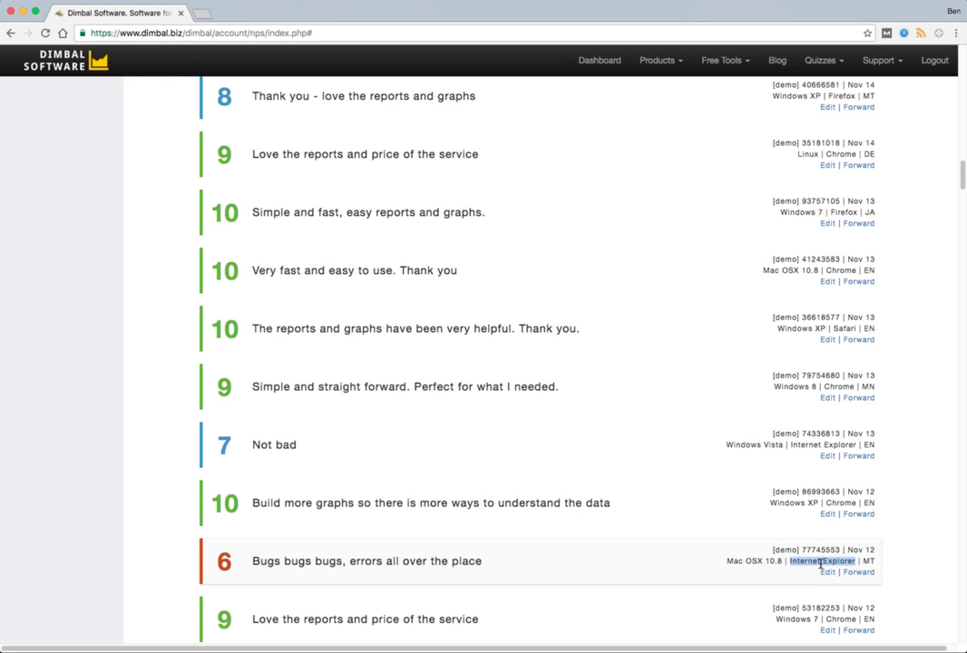
scroll(438, 557, "up", 20)
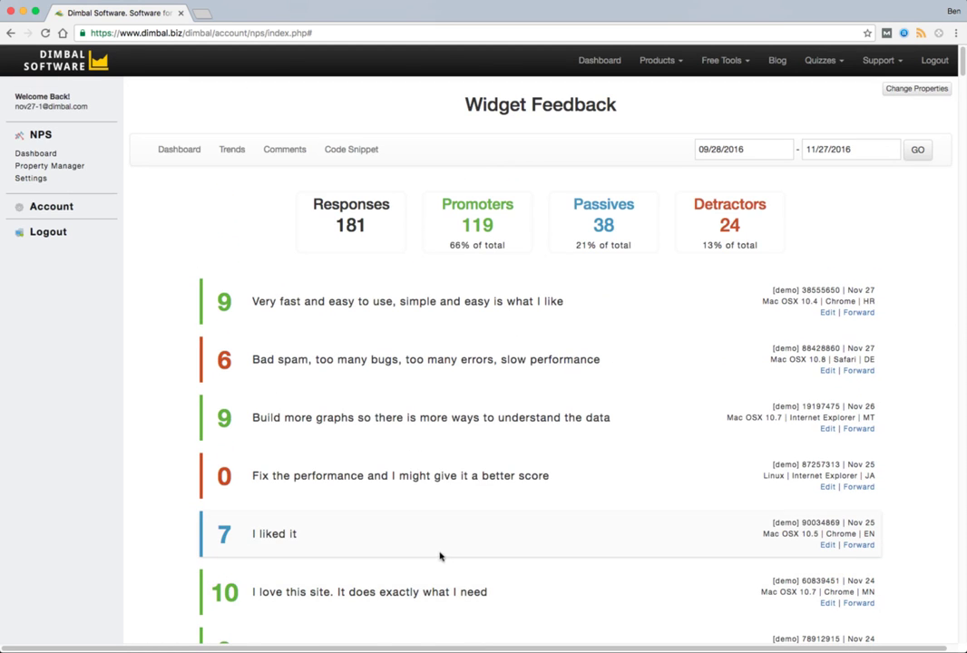
- View the Code Snippet page's Website Popup, Hosted URL and Email Form embed options
left_click(356, 152)
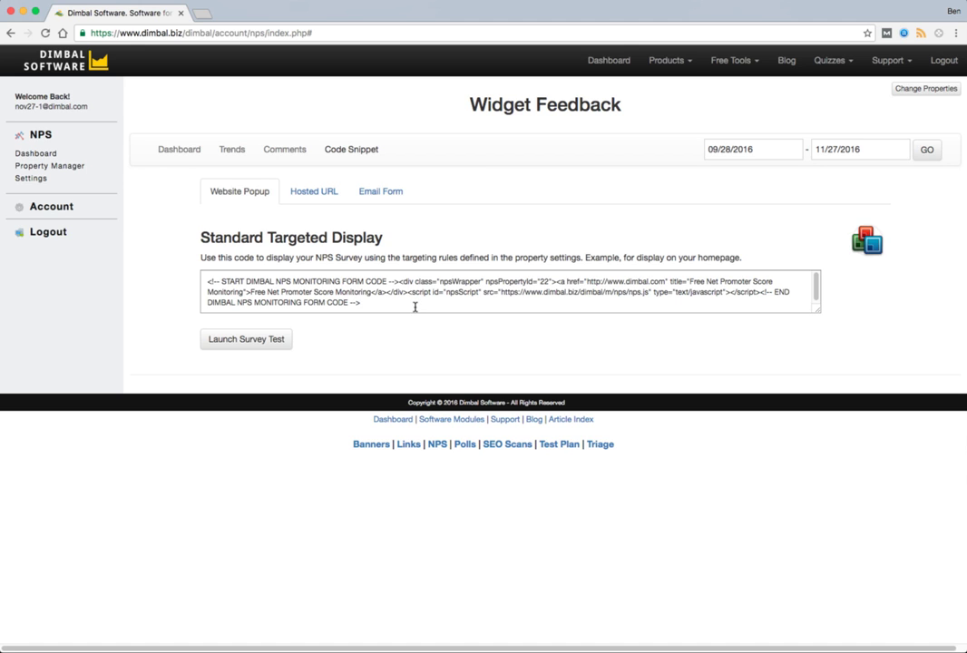
left_click(311, 194)
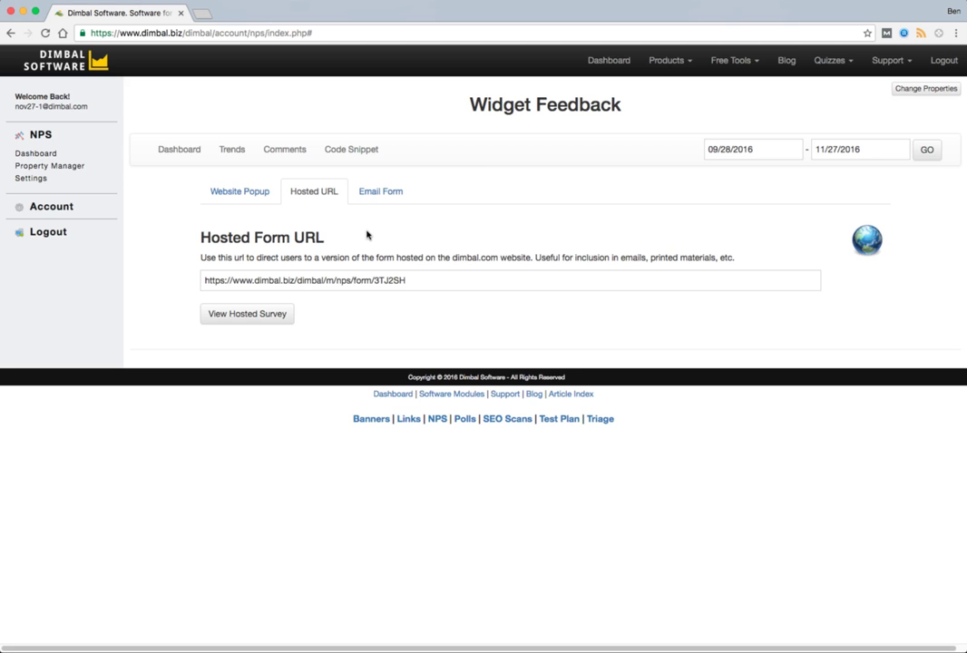
left_click(386, 191)
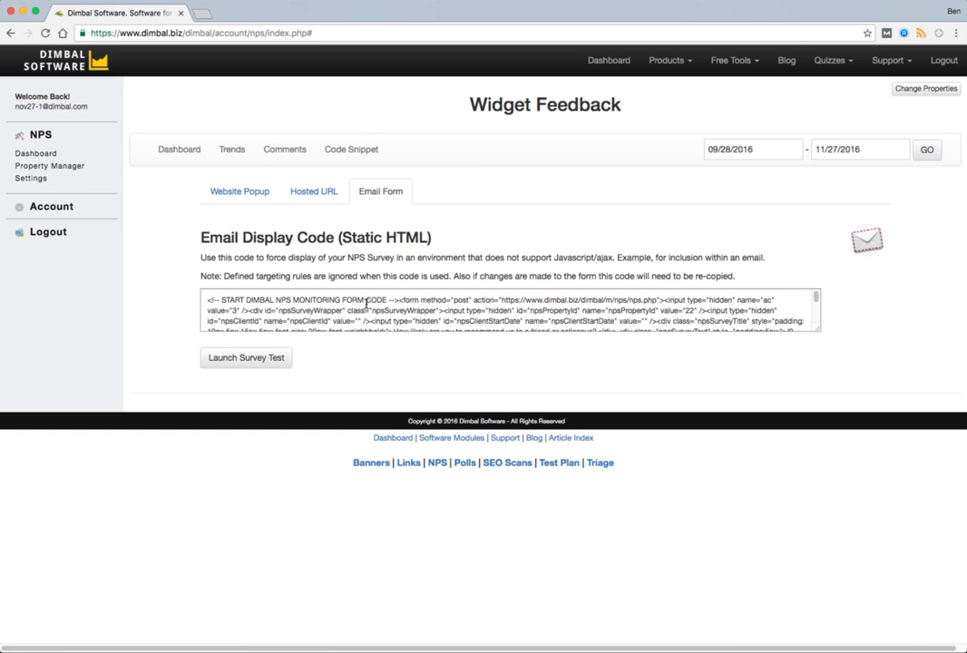
- Select the email form display code, then return to the Dashboard score overview
left_click_drag(365, 300, 387, 322)
left_click(438, 305)
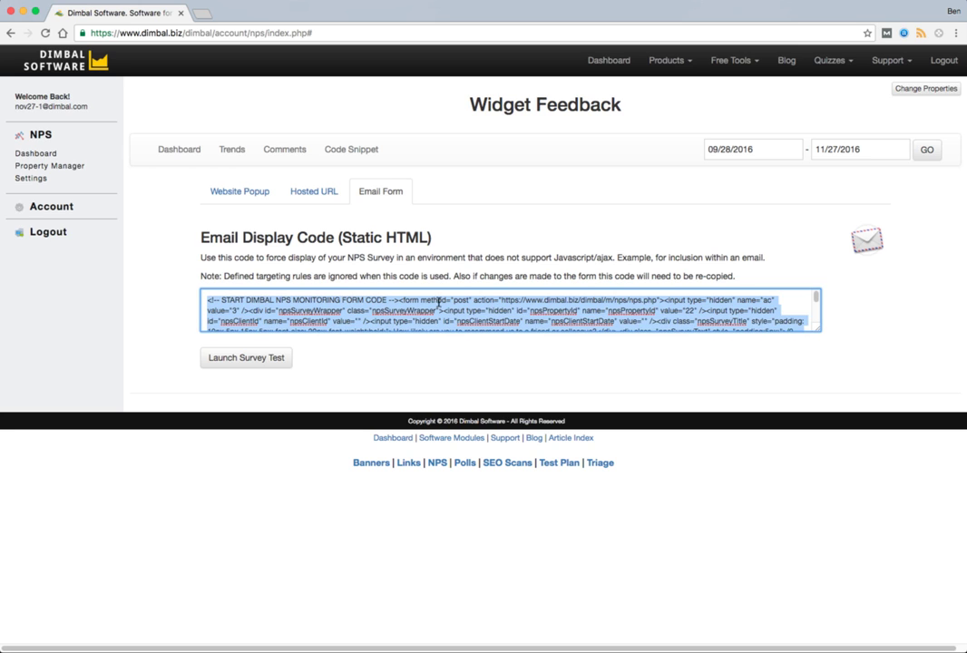
left_click(406, 305)
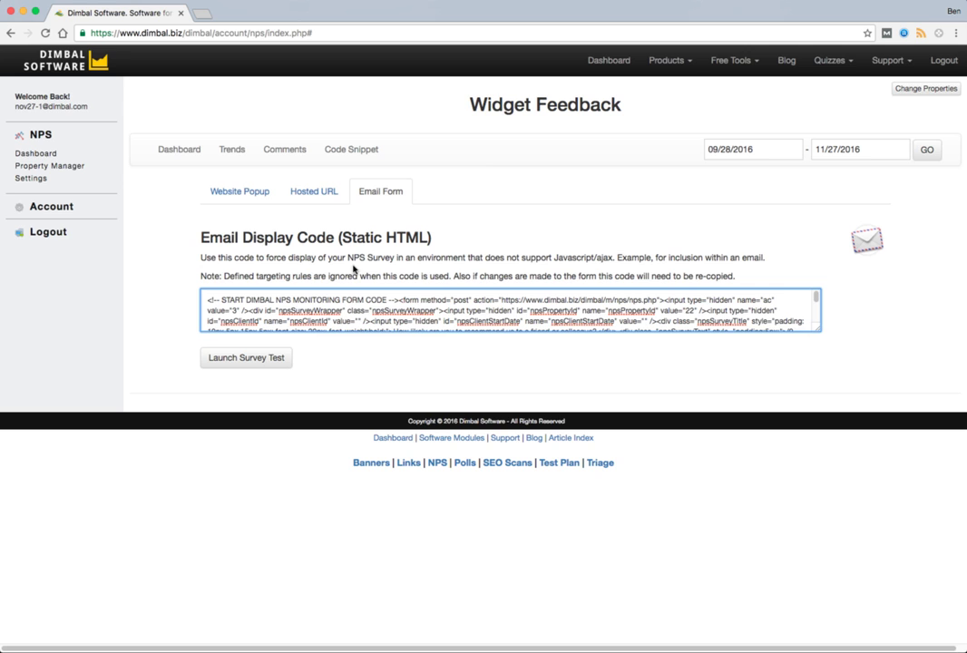
left_click(179, 155)
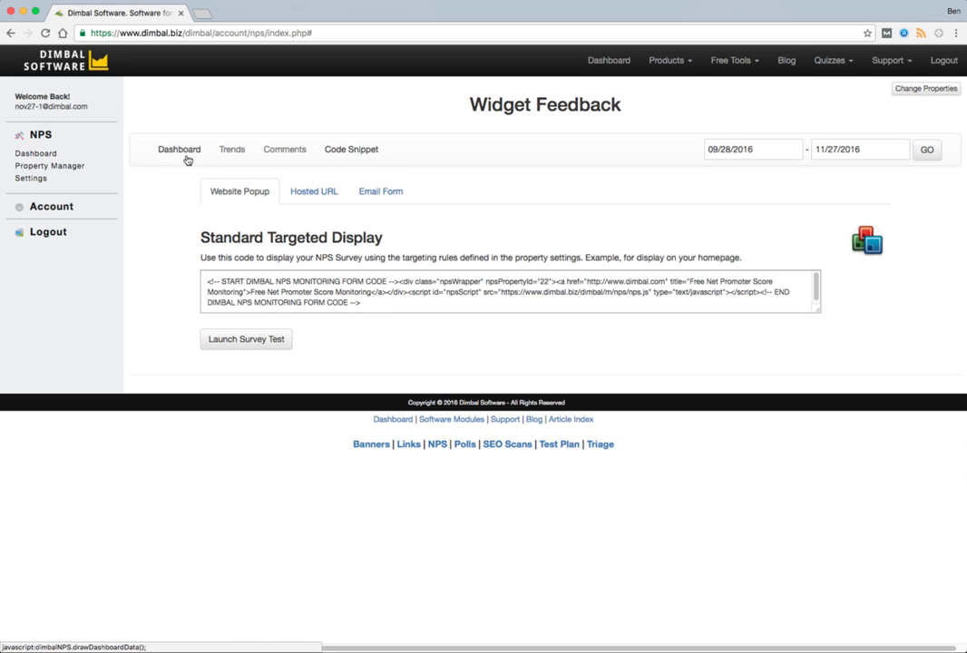